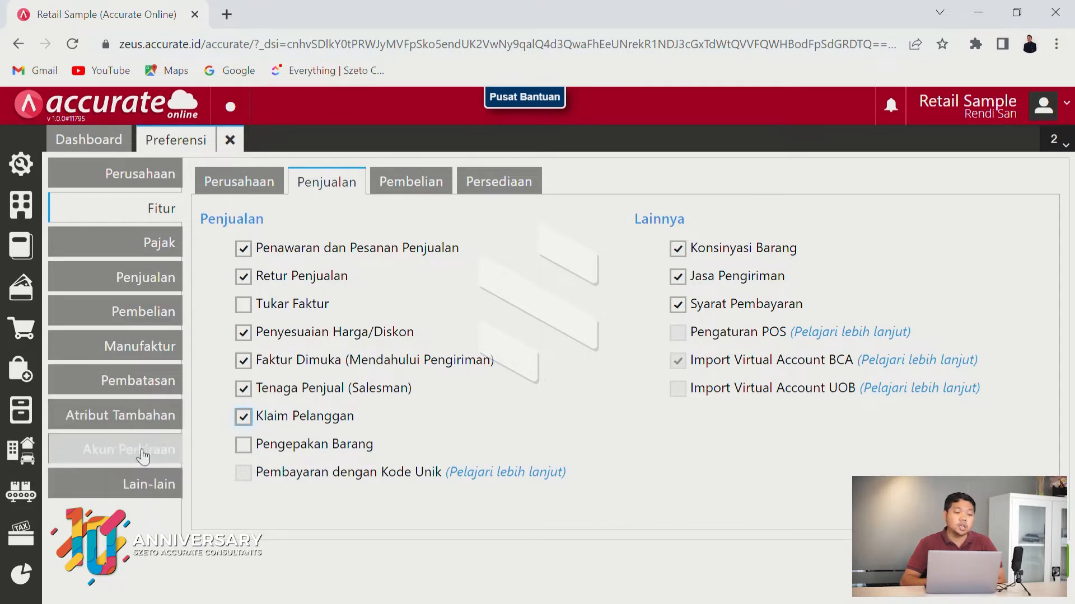
In the default inventory accounts, set Selisih Nilai Persediaan for customer claims to Biaya Selisih Penyesuaian Persediaan (711.000-98).
{"action": "left_click", "coordinate": [169, 456]}
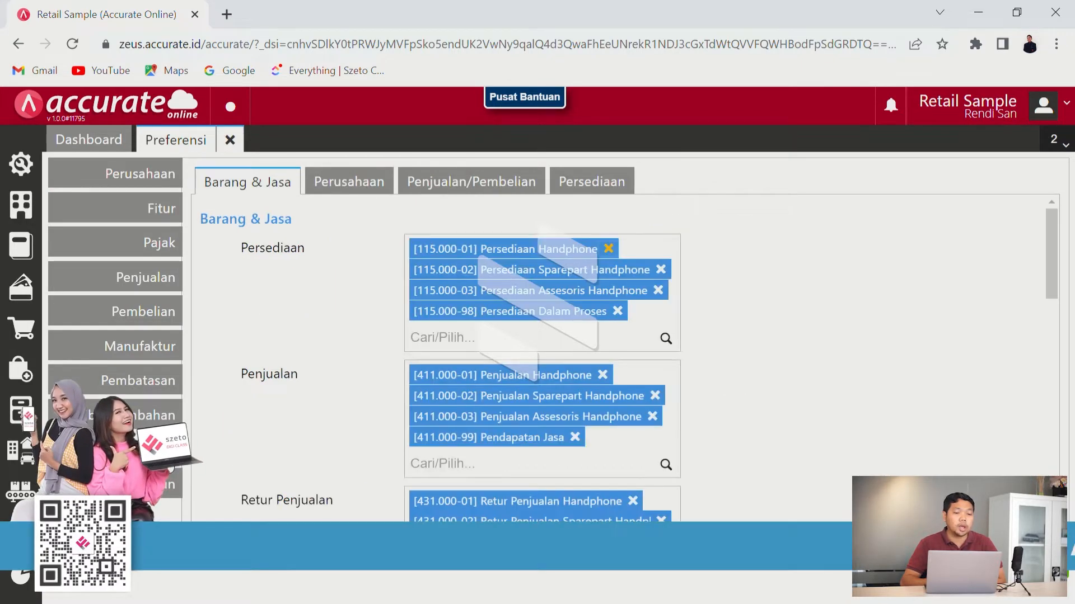
{"action": "left_click", "coordinate": [616, 181]}
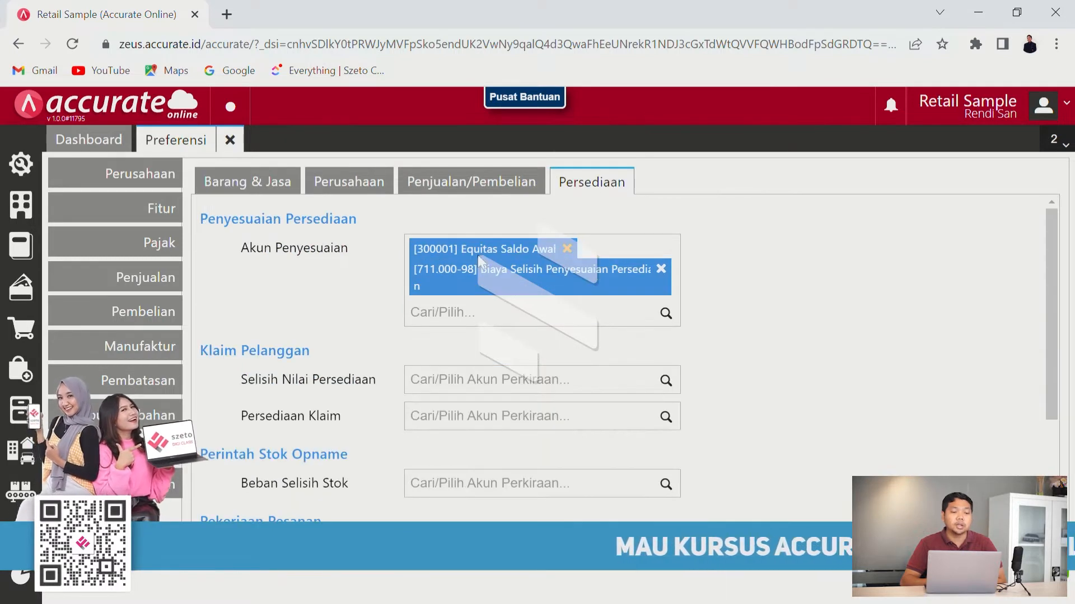
{"action": "scroll", "coordinate": [407, 348], "scroll_direction": "down", "scroll_amount": 1}
{"action": "scroll", "coordinate": [407, 348], "scroll_direction": "down", "scroll_amount": 1}
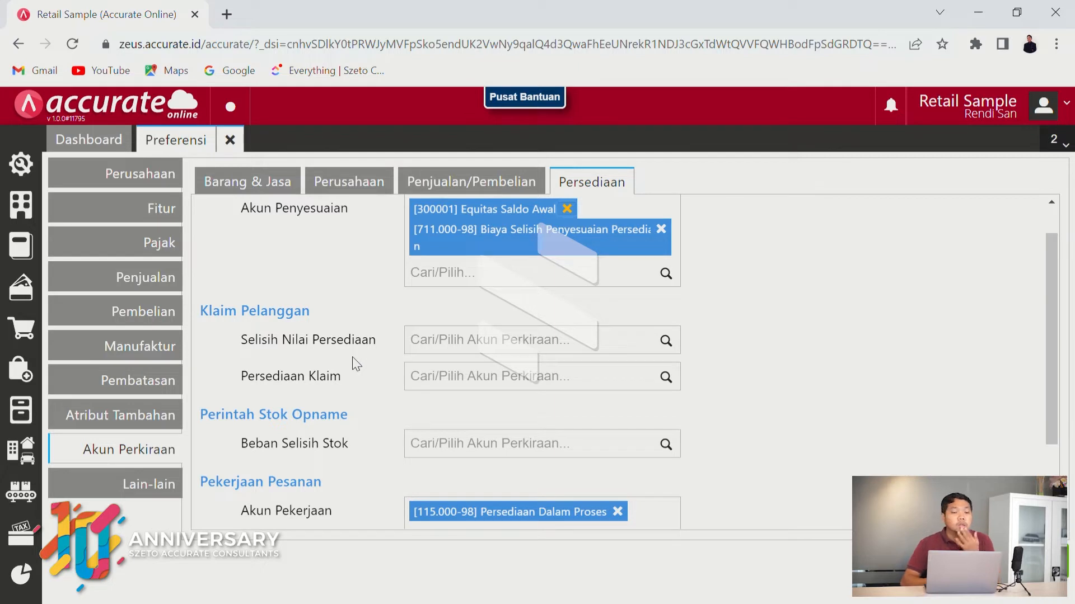
{"action": "left_click", "coordinate": [576, 348]}
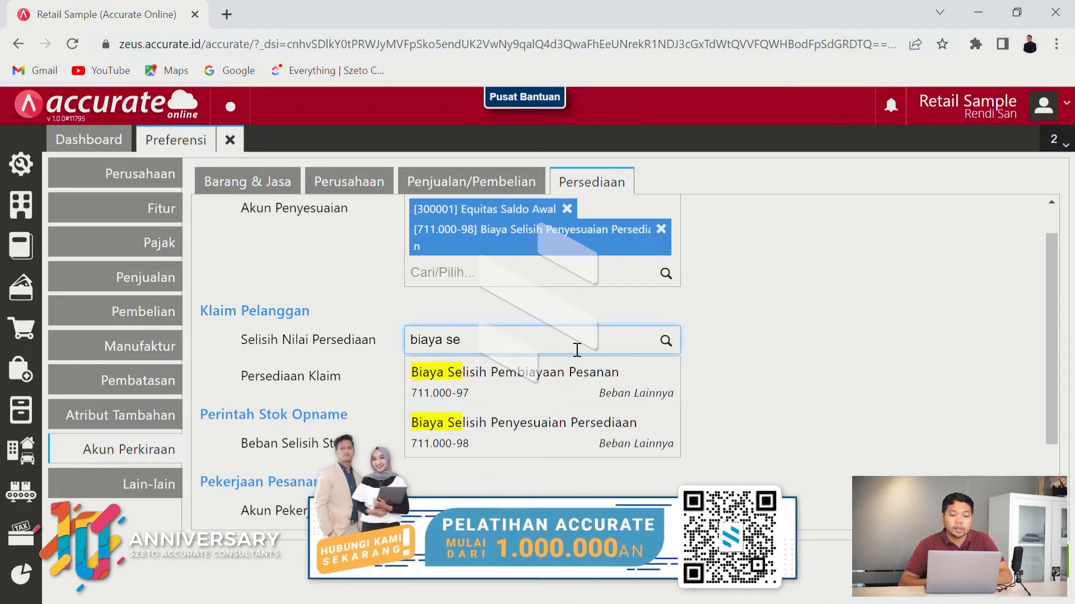
{"action": "left_click", "coordinate": [532, 442]}
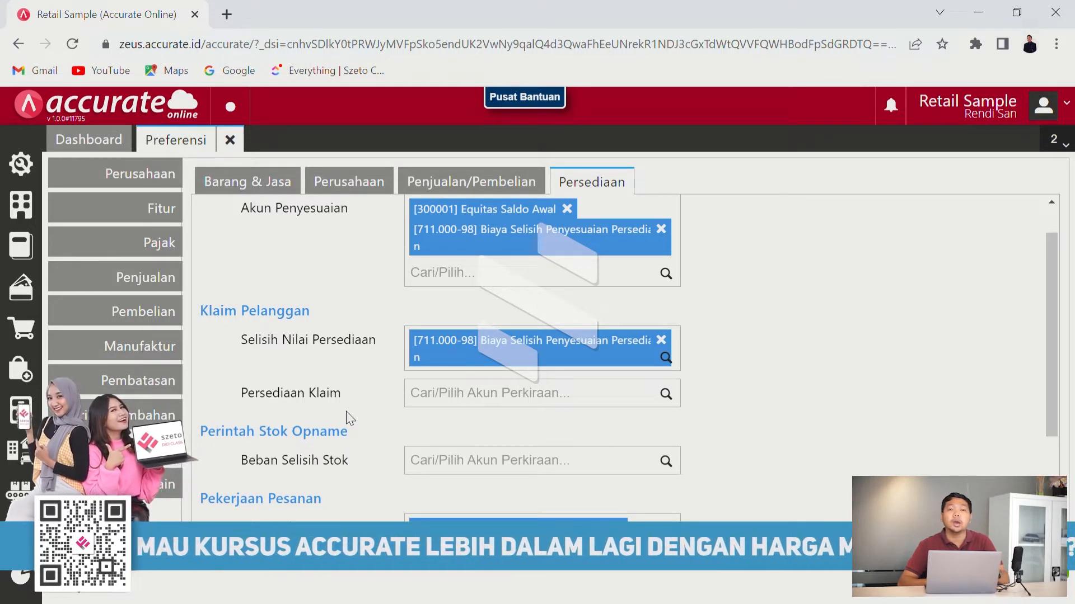
Search the accounts for "perse", assign an inventory account to Persediaan Klaim, and save the preferences.
{"action": "left_click", "coordinate": [592, 408]}
{"action": "type", "text": "perse"}
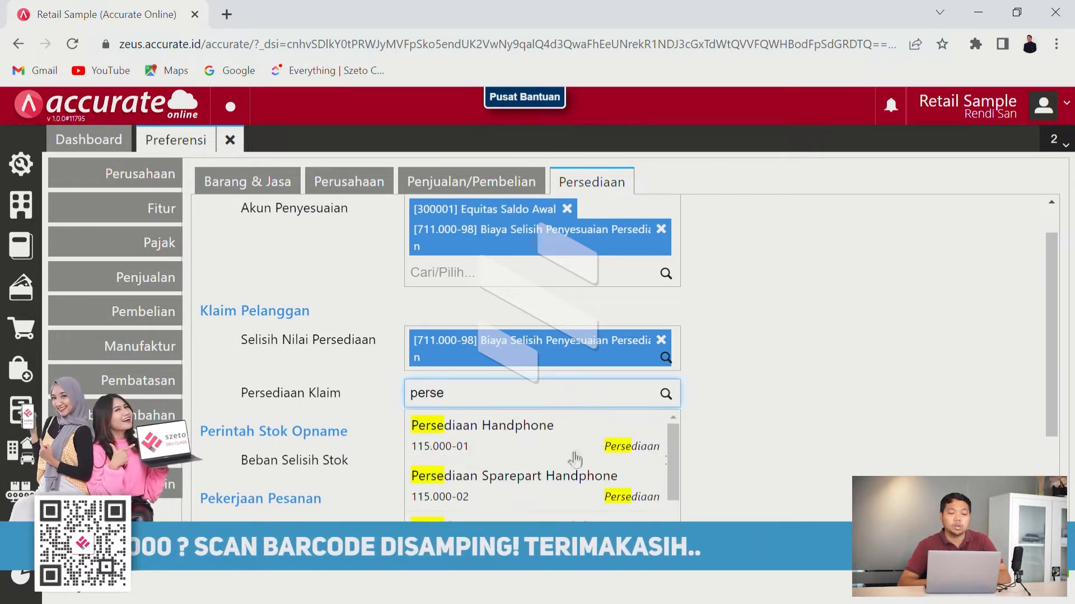
{"action": "scroll", "coordinate": [568, 477], "scroll_direction": "down", "scroll_amount": 2}
{"action": "left_click", "coordinate": [511, 487]}
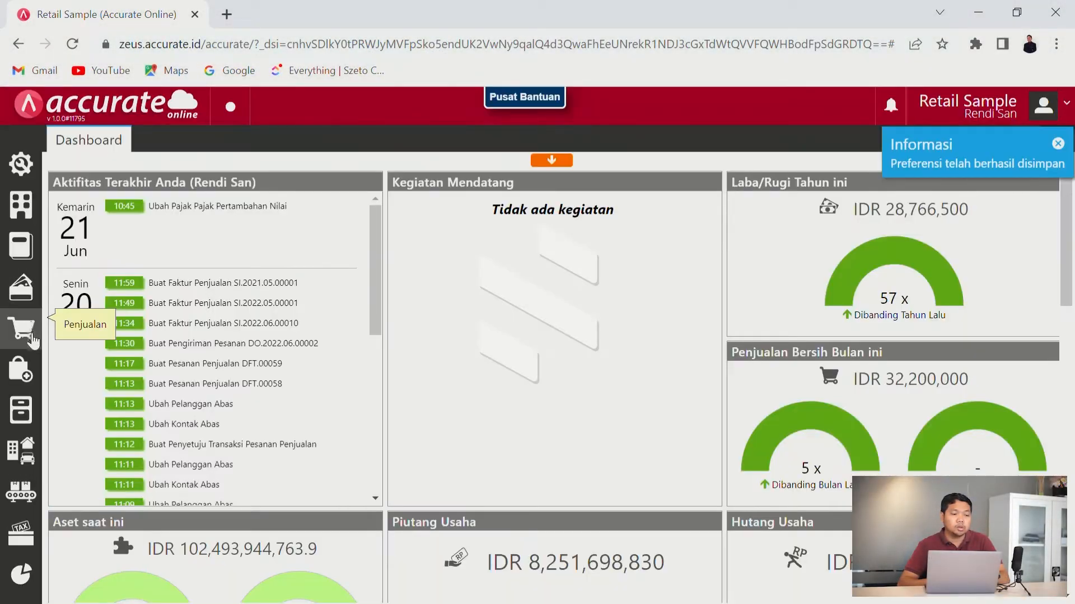
Start a new Klaim Pelanggan of type Terima Barang and choose the second listed customer for it.
{"action": "left_click", "coordinate": [22, 329]}
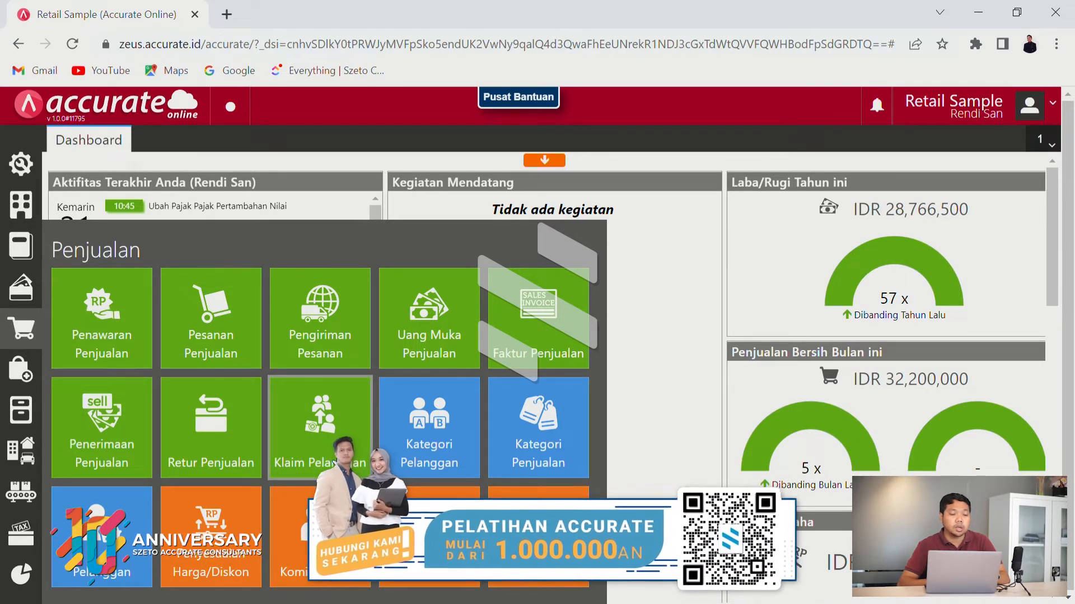
{"action": "left_click", "coordinate": [334, 461]}
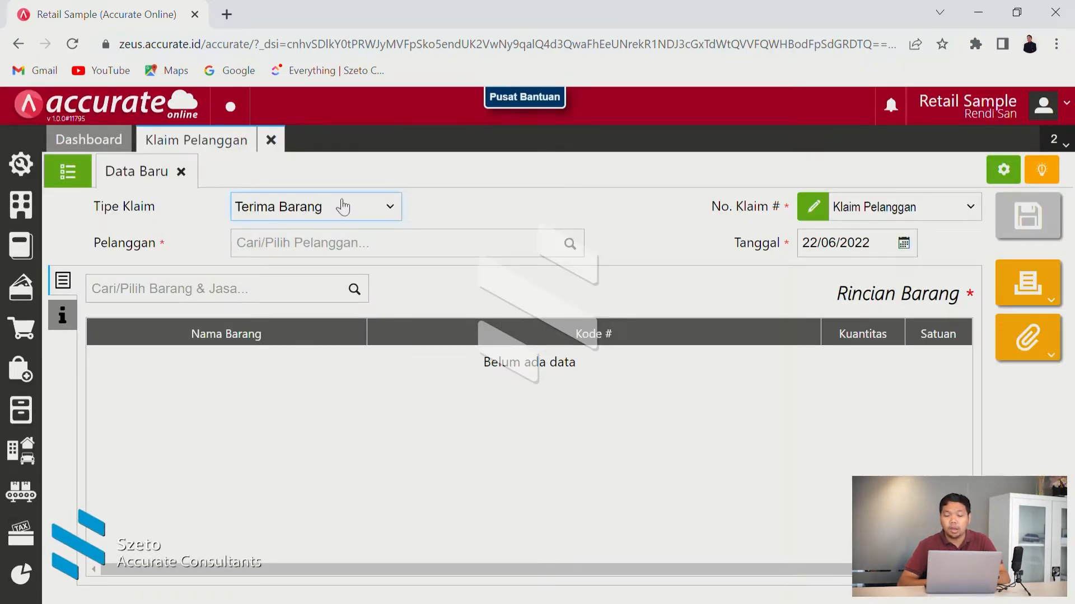
{"action": "left_click", "coordinate": [581, 250]}
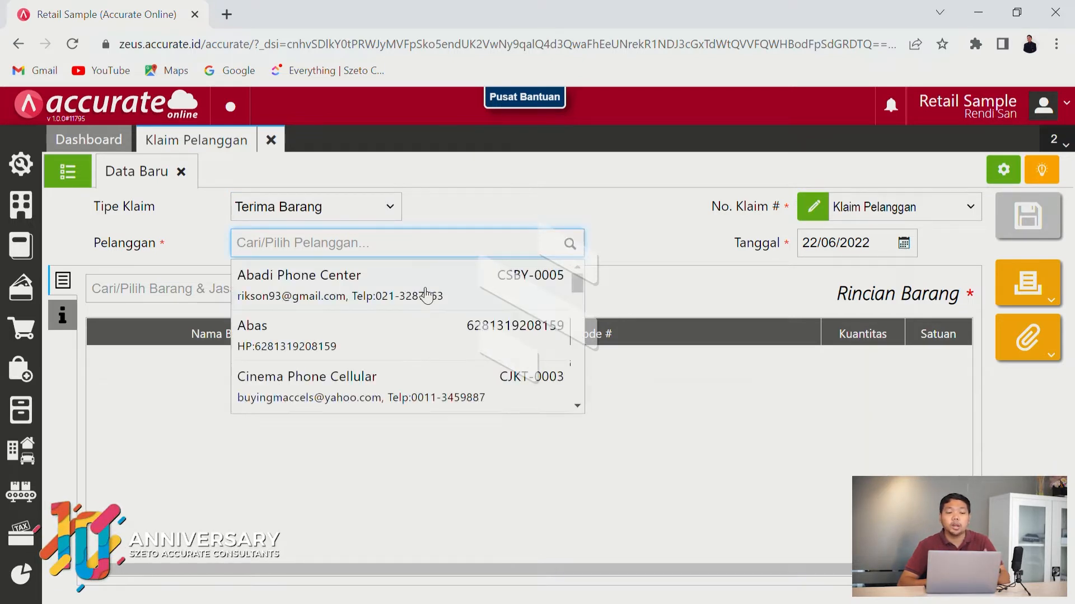
{"action": "left_click", "coordinate": [346, 340]}
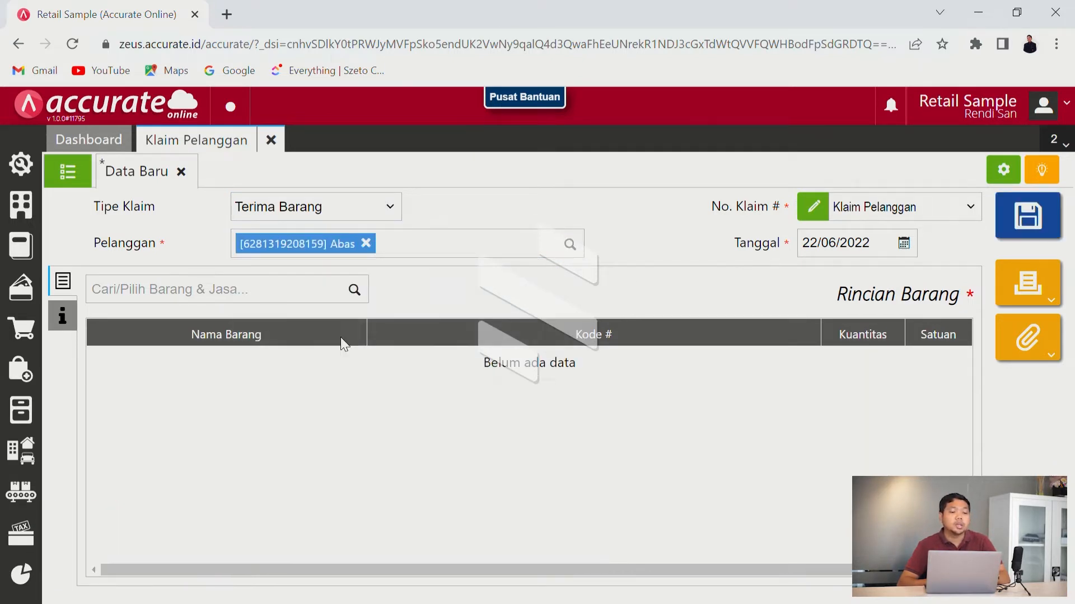
{"action": "left_click", "coordinate": [360, 291]}
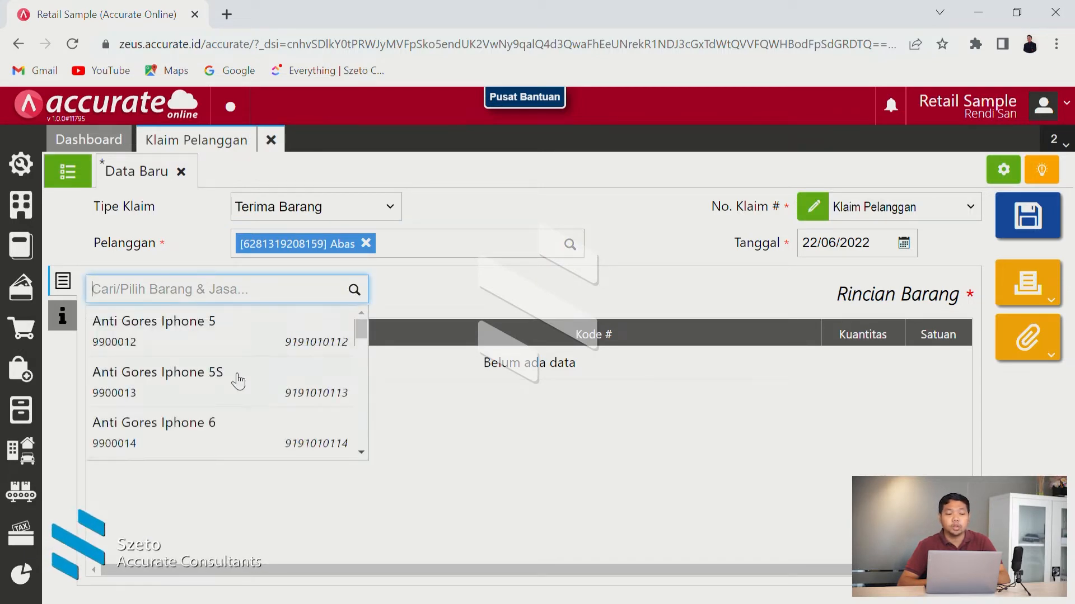
{"action": "left_click", "coordinate": [283, 388]}
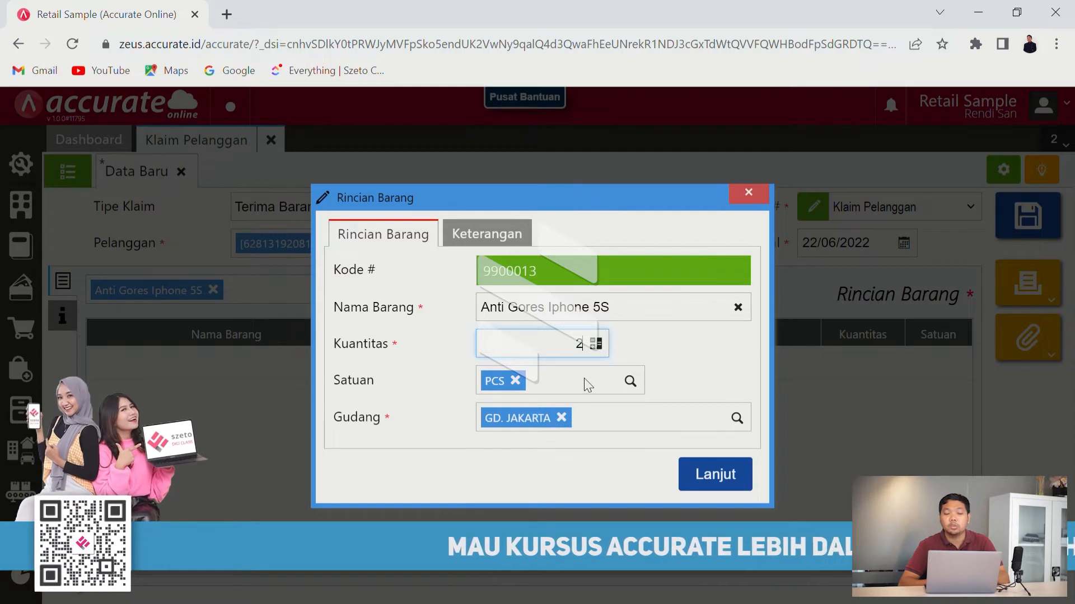
{"action": "left_click", "coordinate": [582, 420]}
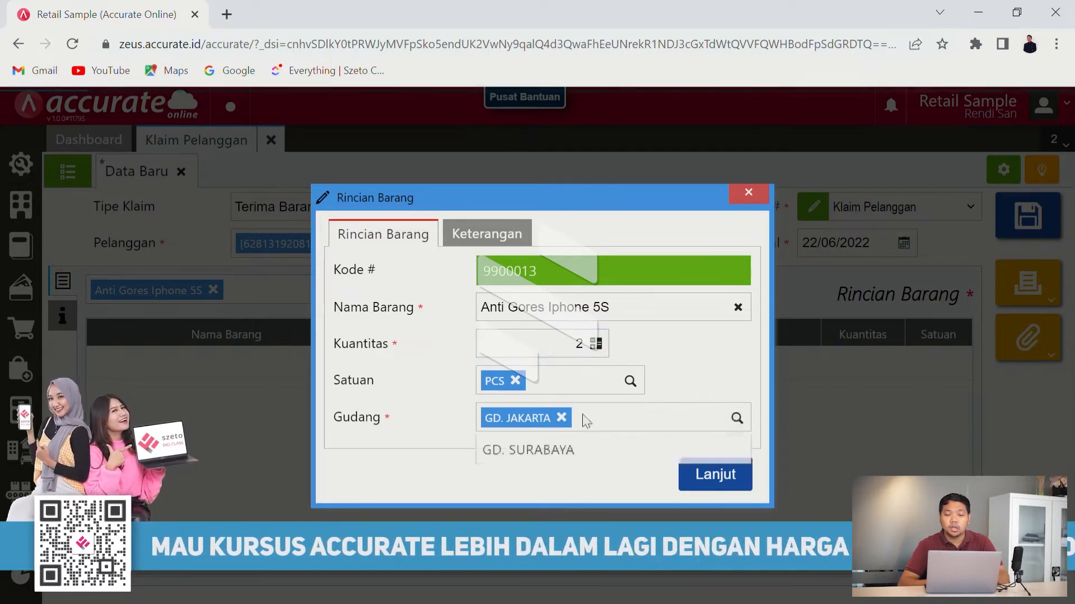
{"action": "left_click", "coordinate": [696, 360]}
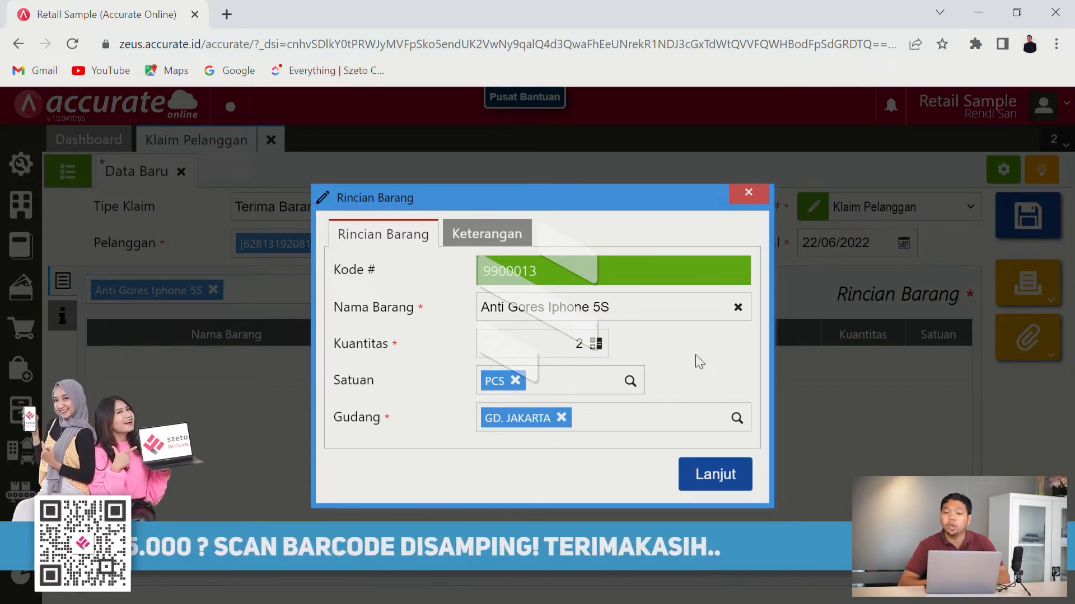
{"action": "left_click", "coordinate": [750, 192]}
Create and save a new warehouse named Gudang Klaim, and close the warehouse form.
{"action": "left_click", "coordinate": [7, 426]}
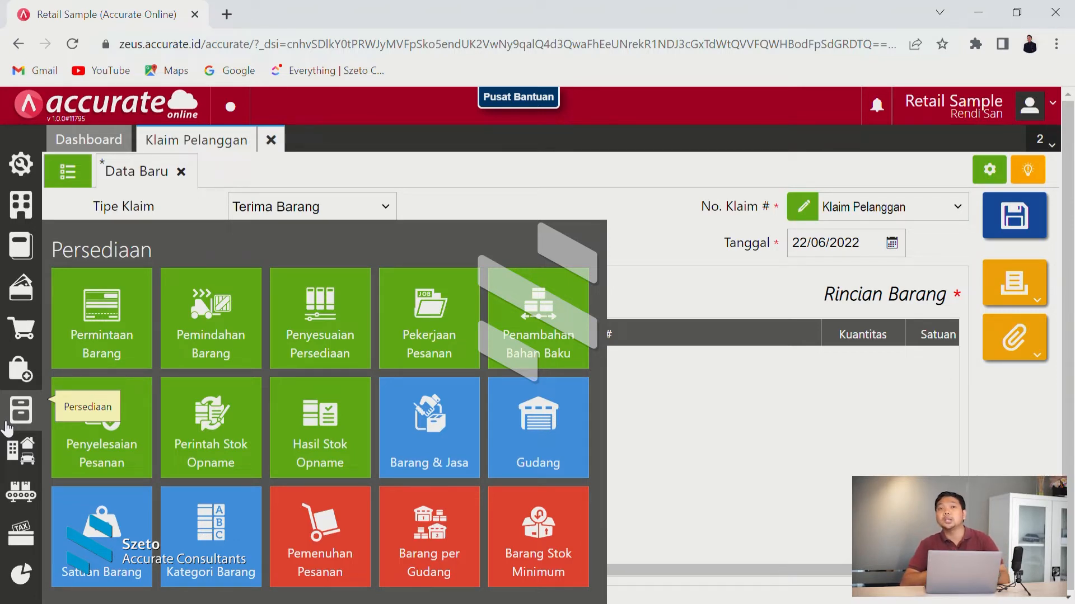
{"action": "left_click", "coordinate": [542, 440]}
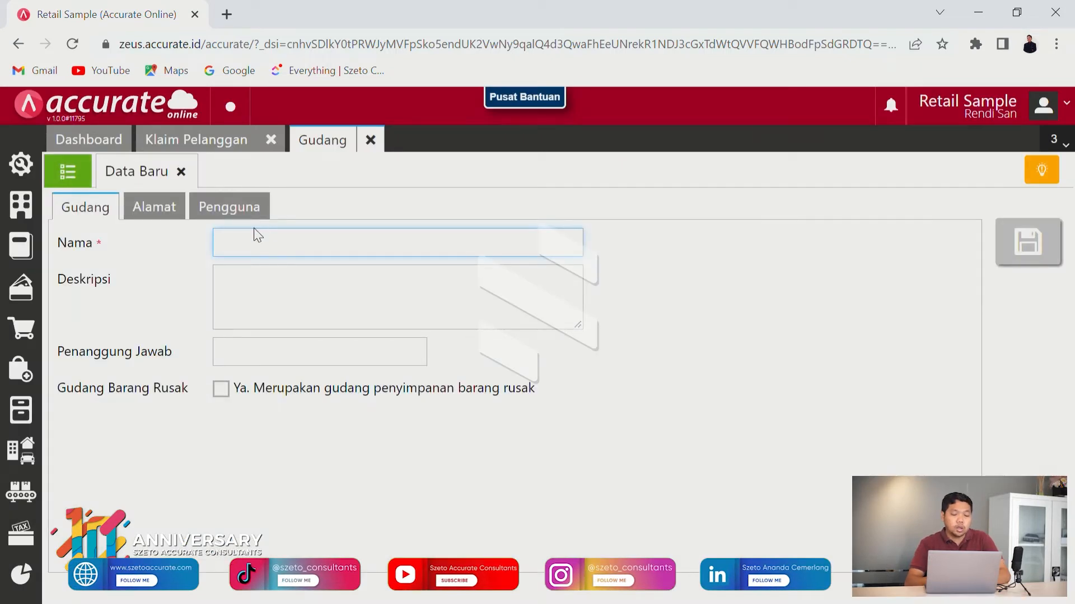
{"action": "type", "text": "Gudang Kla"}
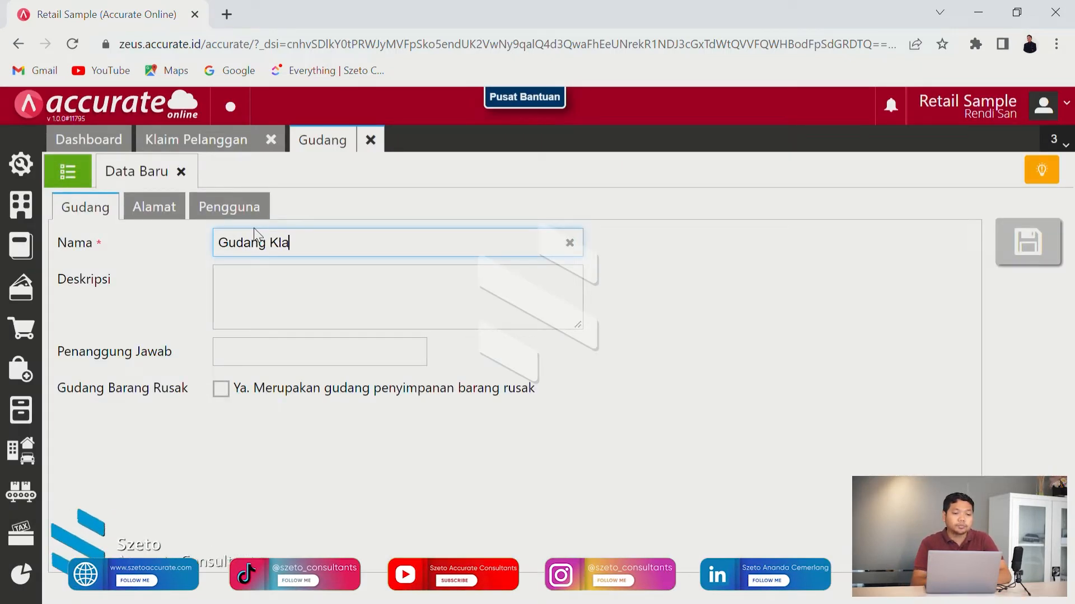
{"action": "left_click", "coordinate": [1028, 242]}
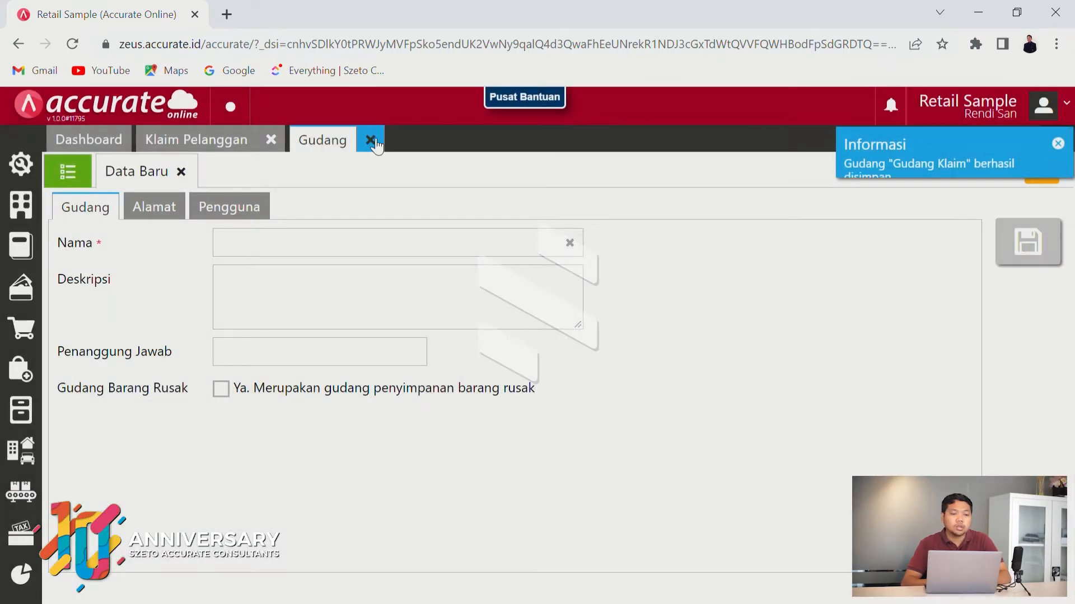
{"action": "left_click", "coordinate": [371, 141]}
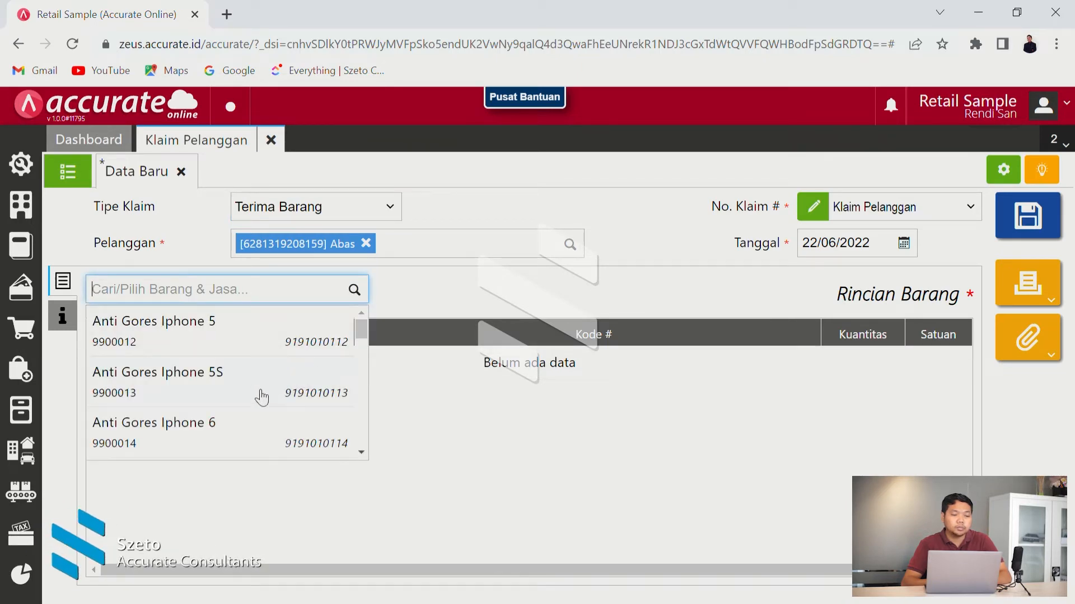
Add Anti Gores Iphone 5S to the customer claim with Gudang Klaim as its warehouse, and save the claim.
{"action": "left_click", "coordinate": [257, 398]}
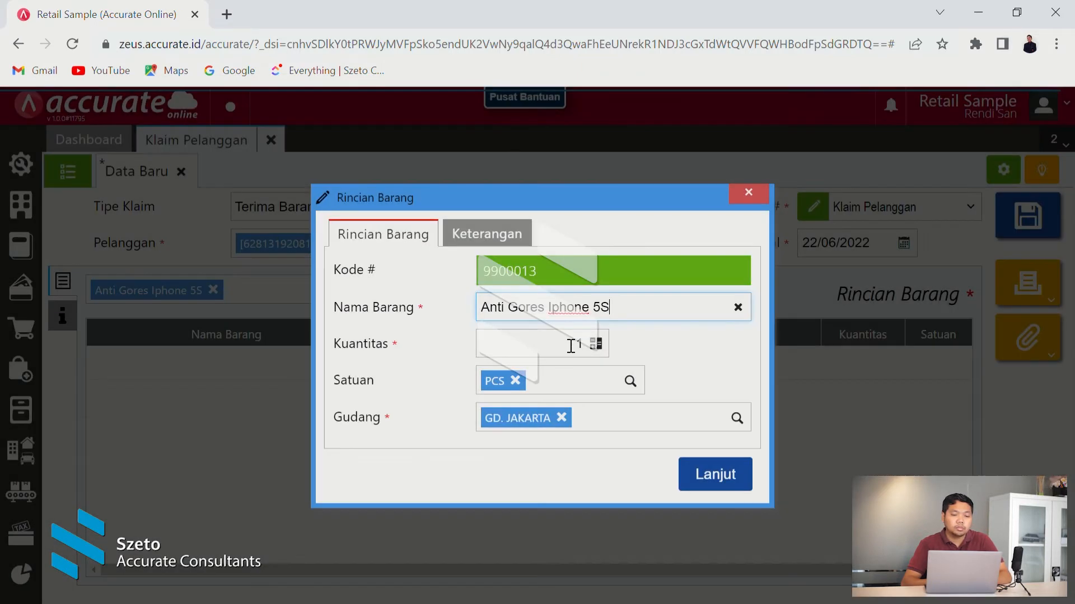
{"action": "left_click", "coordinate": [740, 419]}
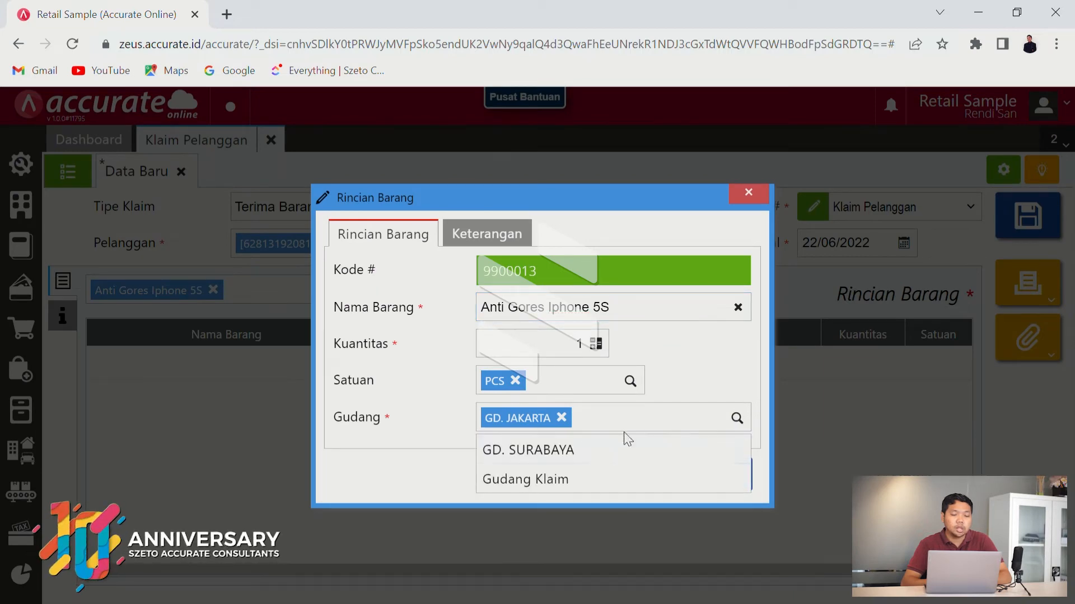
{"action": "left_click", "coordinate": [563, 481]}
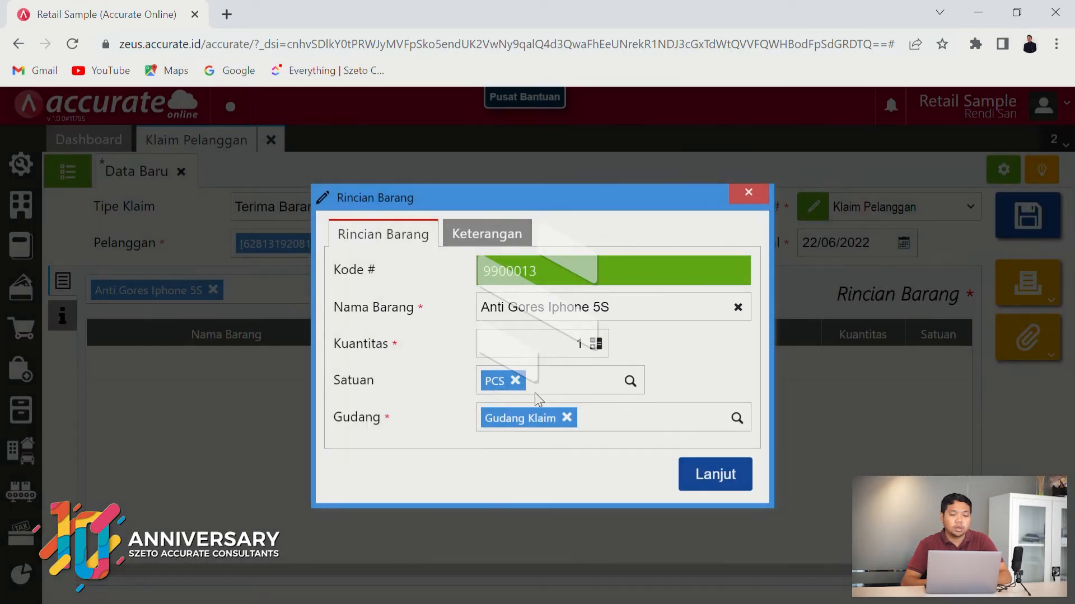
{"action": "left_click", "coordinate": [715, 474]}
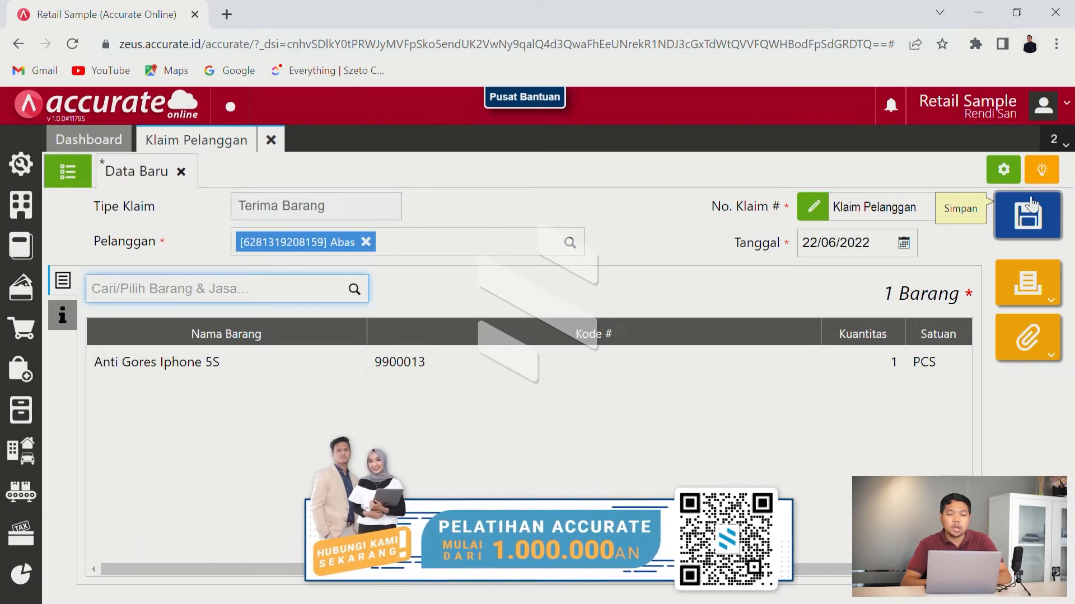
{"action": "left_click", "coordinate": [1004, 232]}
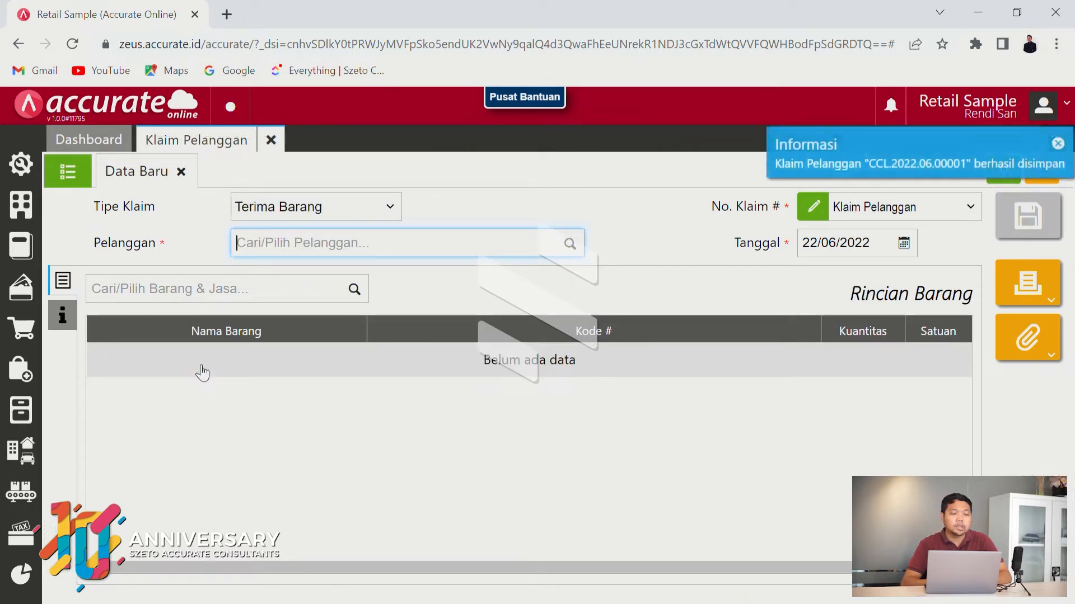
Look up the stock of Anti Gores Iphone 5S in each warehouse with Barang per Gudang.
{"action": "left_click", "coordinate": [20, 419]}
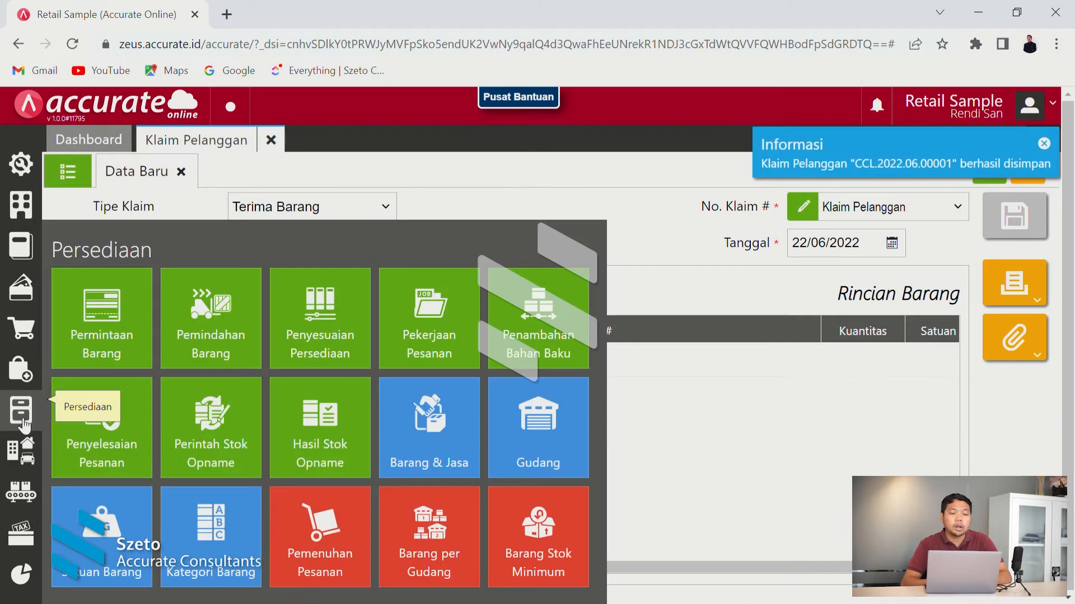
{"action": "left_click", "coordinate": [426, 577]}
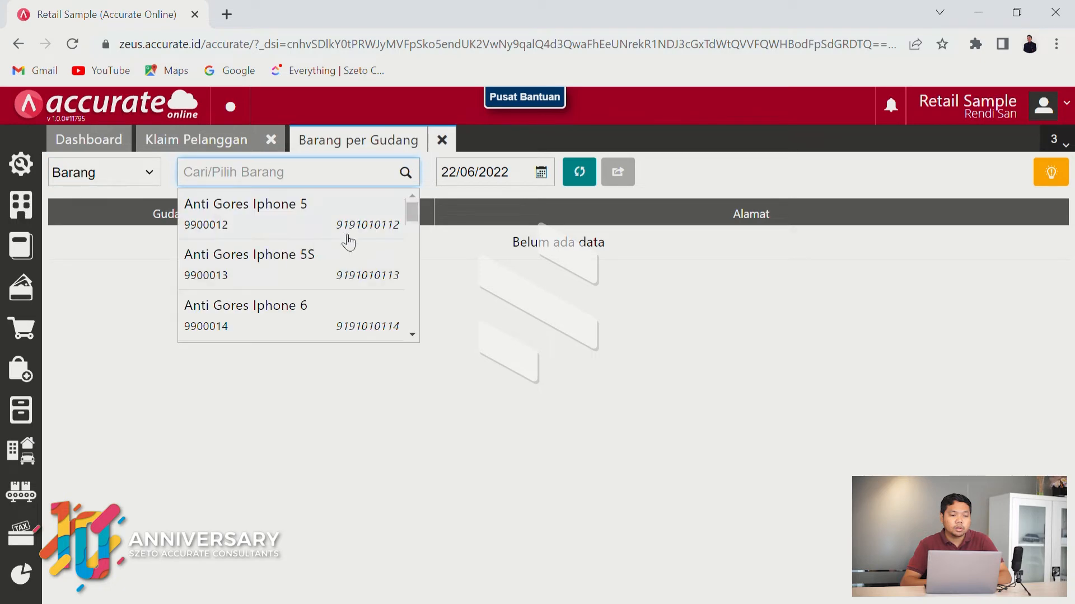
{"action": "left_click", "coordinate": [335, 263]}
{"action": "left_click", "coordinate": [580, 182]}
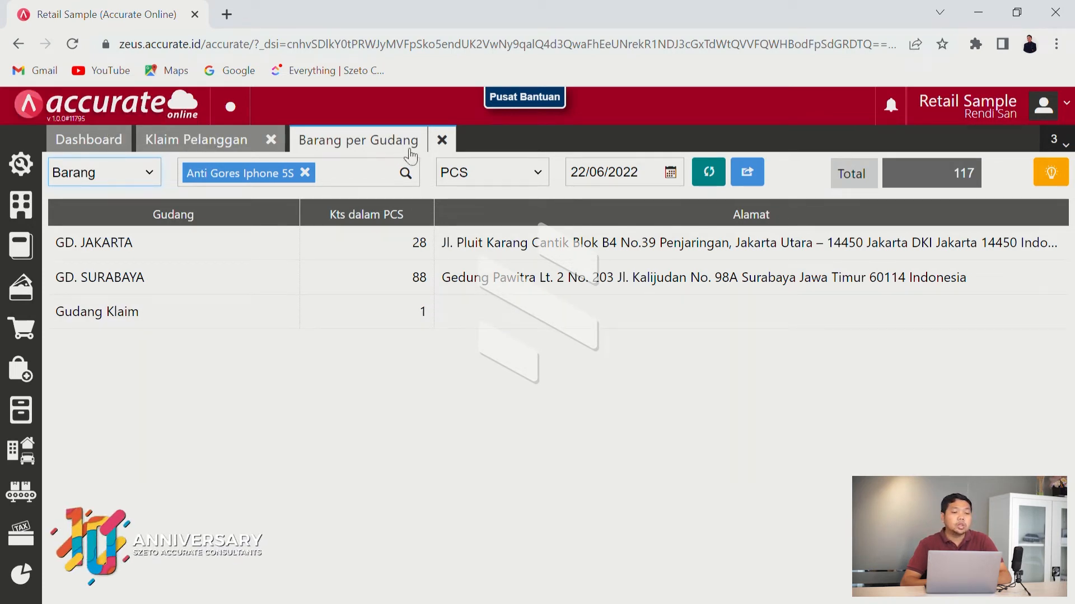
Open the saved customer claim from the claim list, review its items and additional information, and close it.
{"action": "left_click", "coordinate": [219, 145]}
{"action": "left_click", "coordinate": [68, 175]}
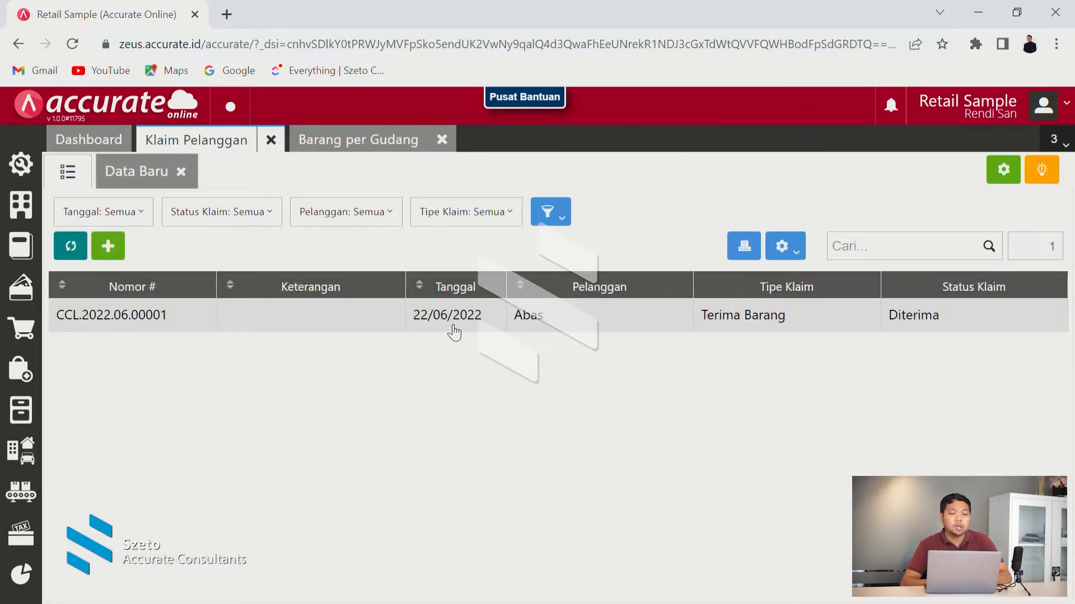
{"action": "left_click", "coordinate": [454, 333]}
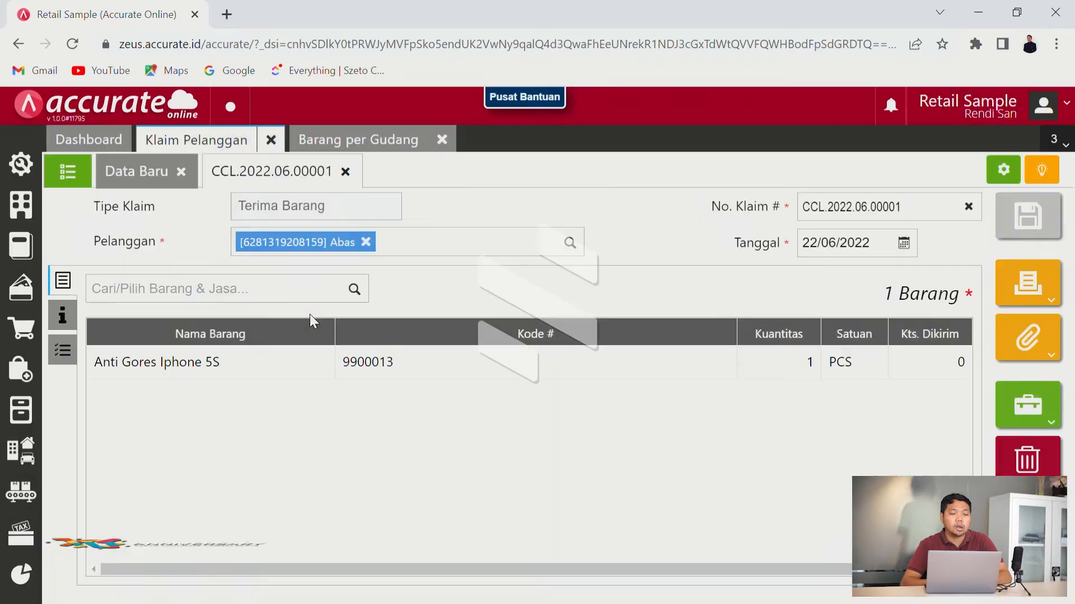
{"action": "left_click", "coordinate": [64, 317]}
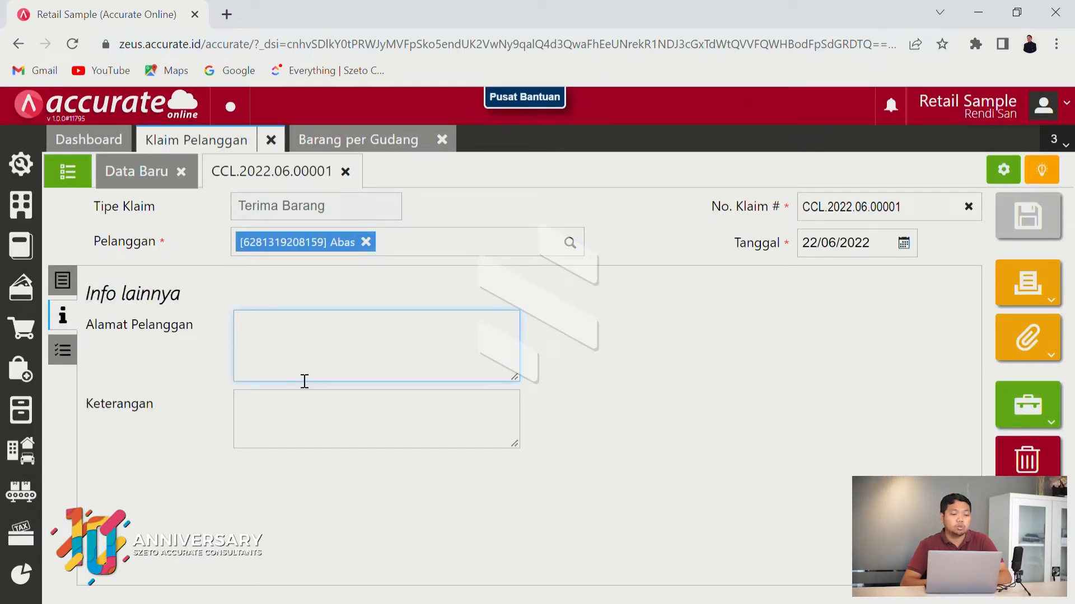
{"action": "left_click", "coordinate": [345, 172]}
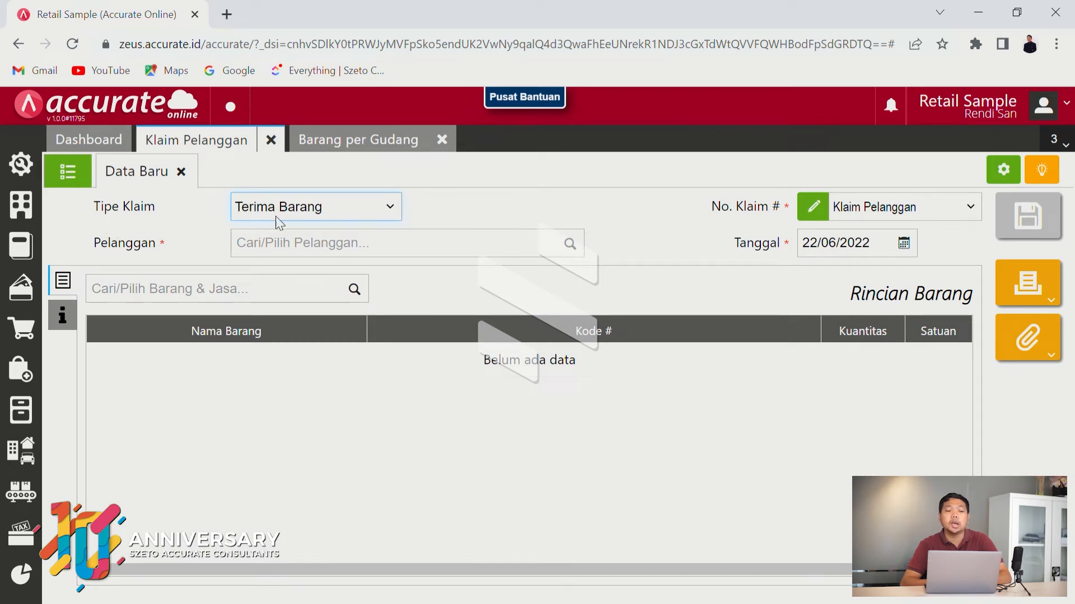
Start a Kirim Barang customer claim for the customer and copy Anti Gores Iphone 5S into it from the saved Terima Barang claim.
{"action": "left_click", "coordinate": [288, 243]}
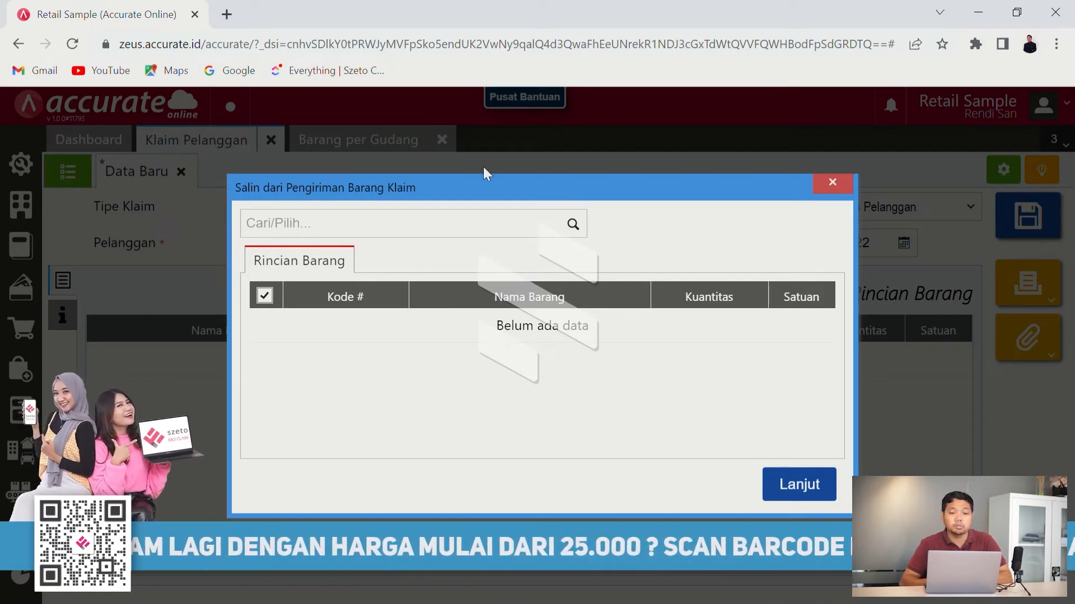
{"action": "left_click", "coordinate": [580, 234]}
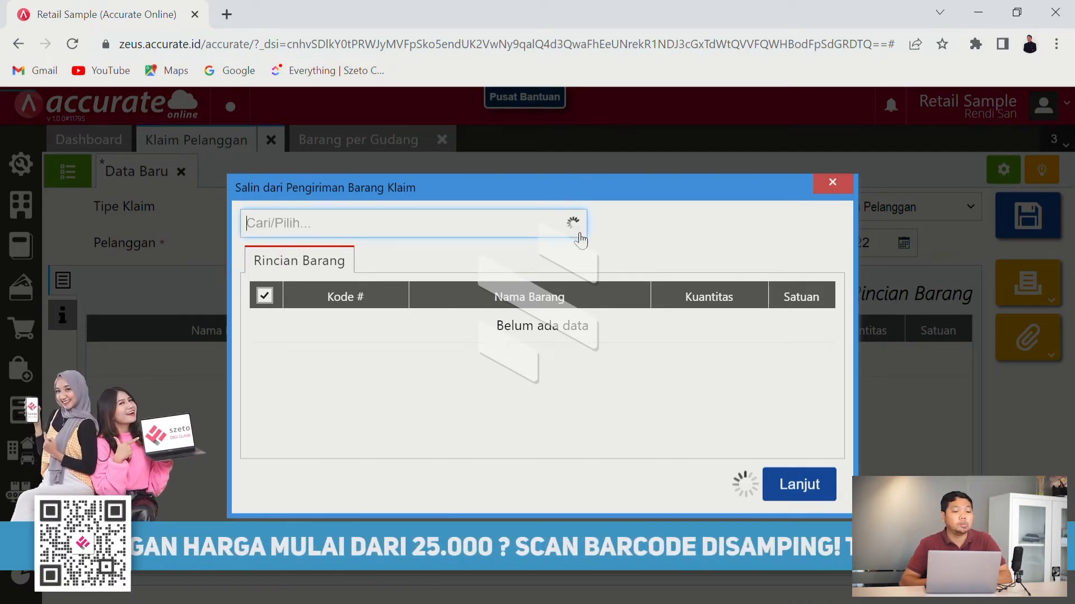
{"action": "left_click", "coordinate": [456, 276]}
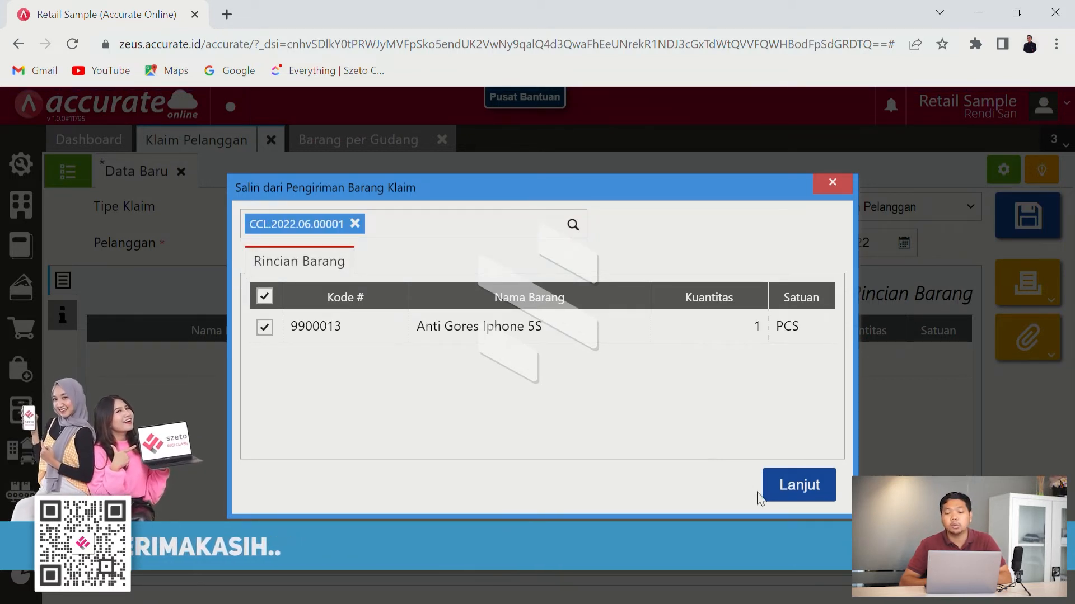
{"action": "left_click", "coordinate": [799, 485]}
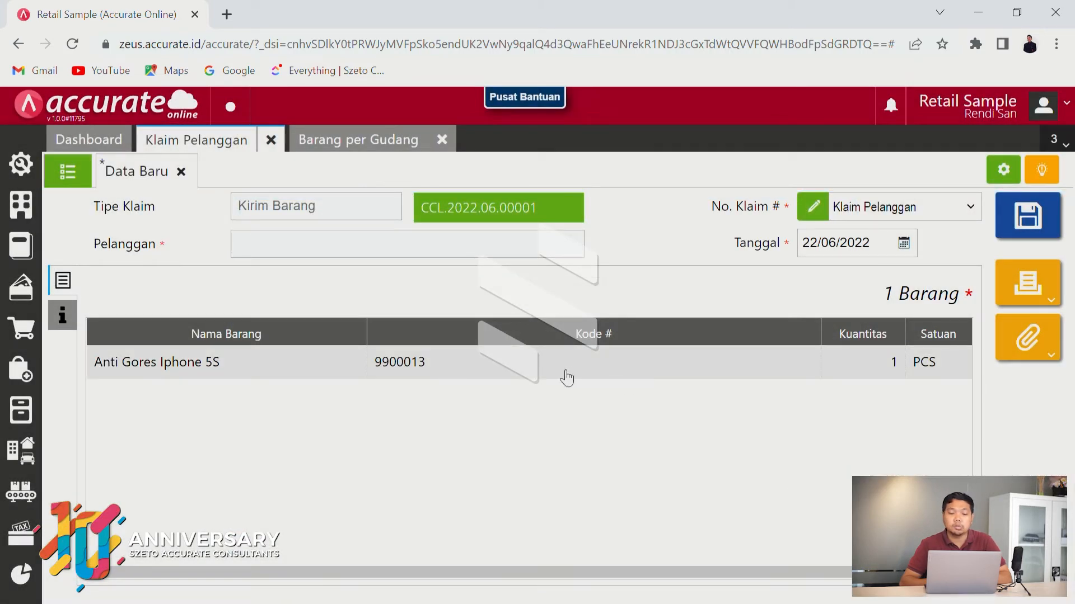
Set the warehouse of Anti Gores Iphone 5S to GD. JAKARTA in the Kirim Barang claim and save the claim.
{"action": "left_click", "coordinate": [566, 379]}
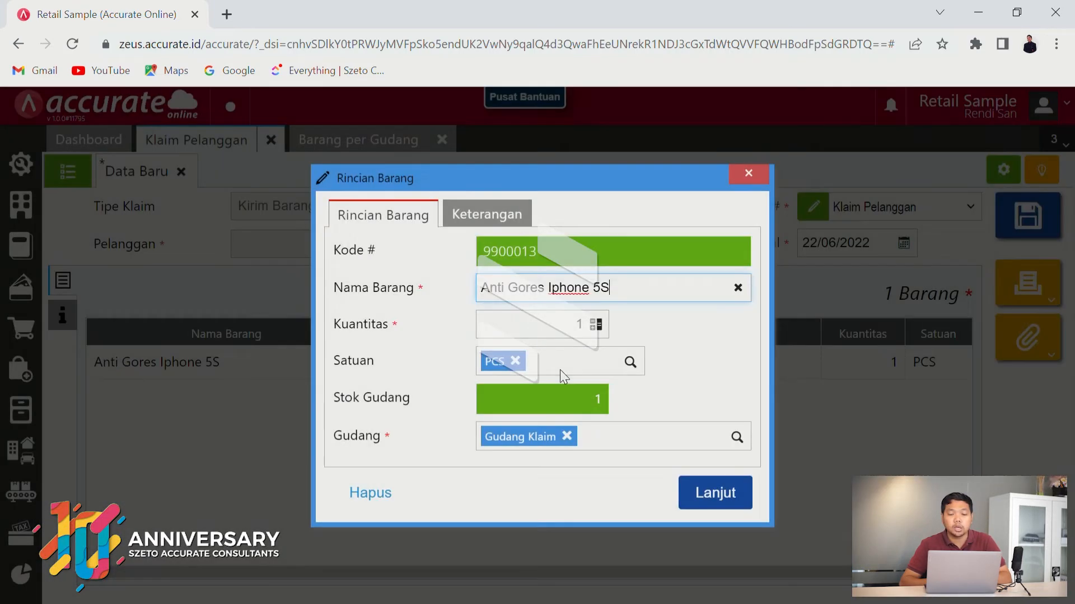
{"action": "left_click", "coordinate": [742, 442]}
{"action": "left_click", "coordinate": [574, 467]}
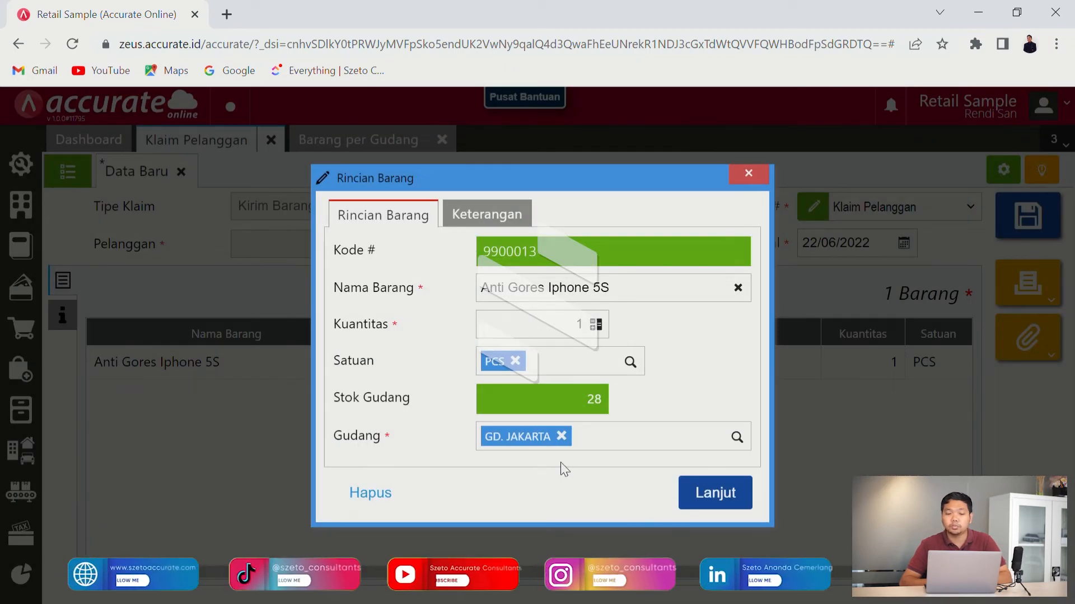
{"action": "left_click", "coordinate": [714, 503]}
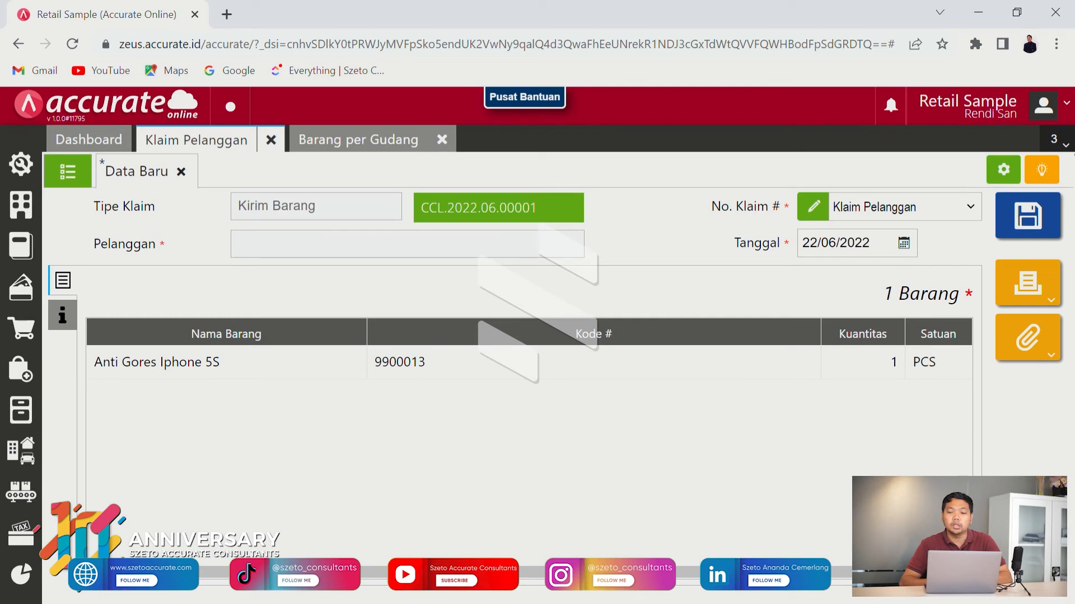
{"action": "left_click", "coordinate": [1036, 222]}
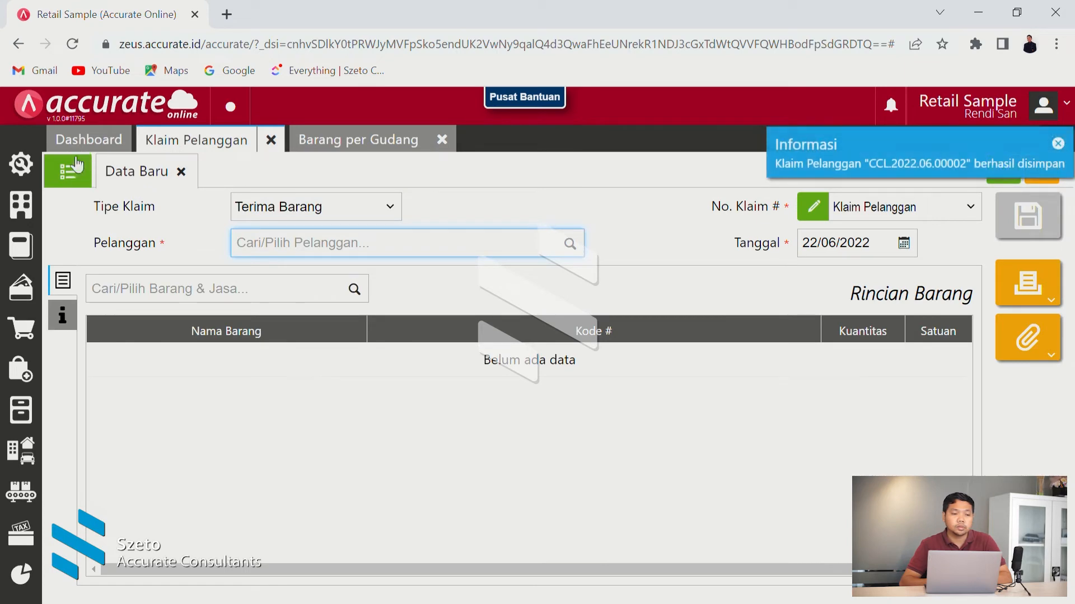
Check the claim list, refresh the Barang per Gudang stock of Anti Gores Iphone 5S to review it, and close that report.
{"action": "left_click", "coordinate": [77, 180]}
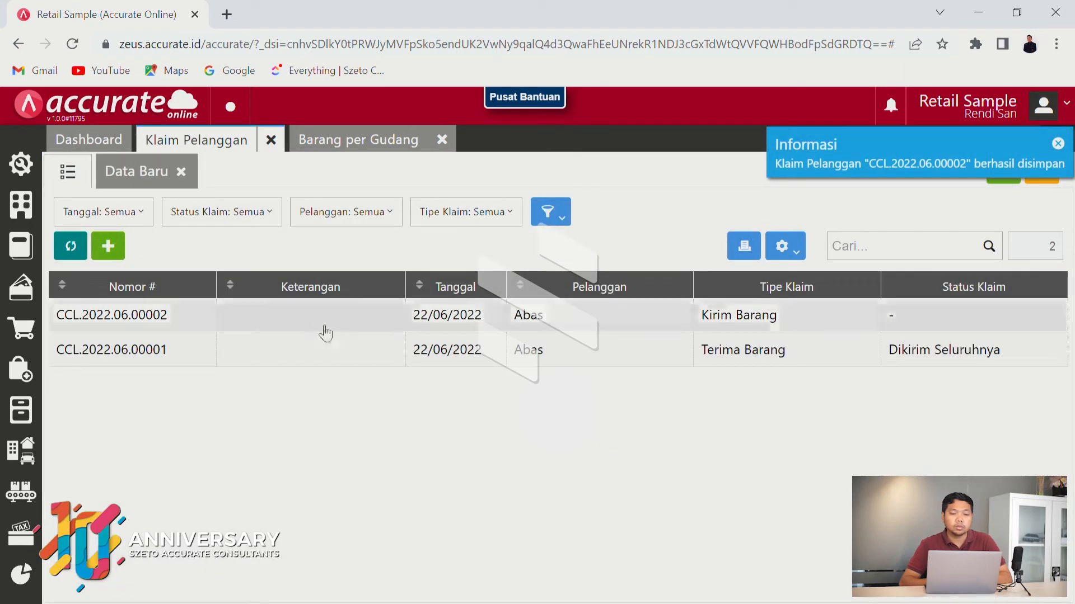
{"action": "left_click", "coordinate": [356, 139]}
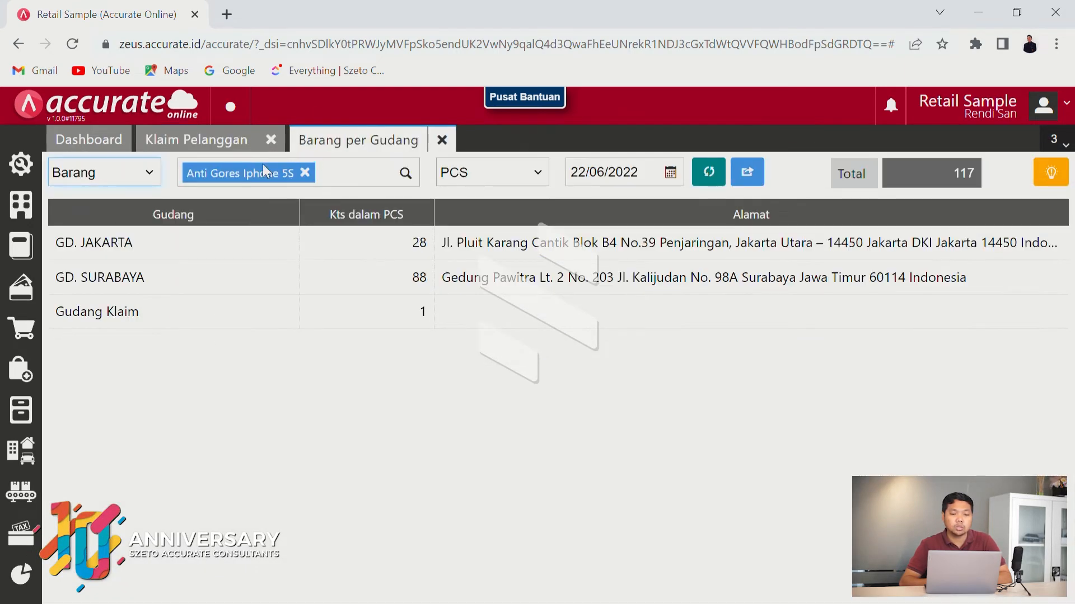
{"action": "left_click", "coordinate": [710, 174]}
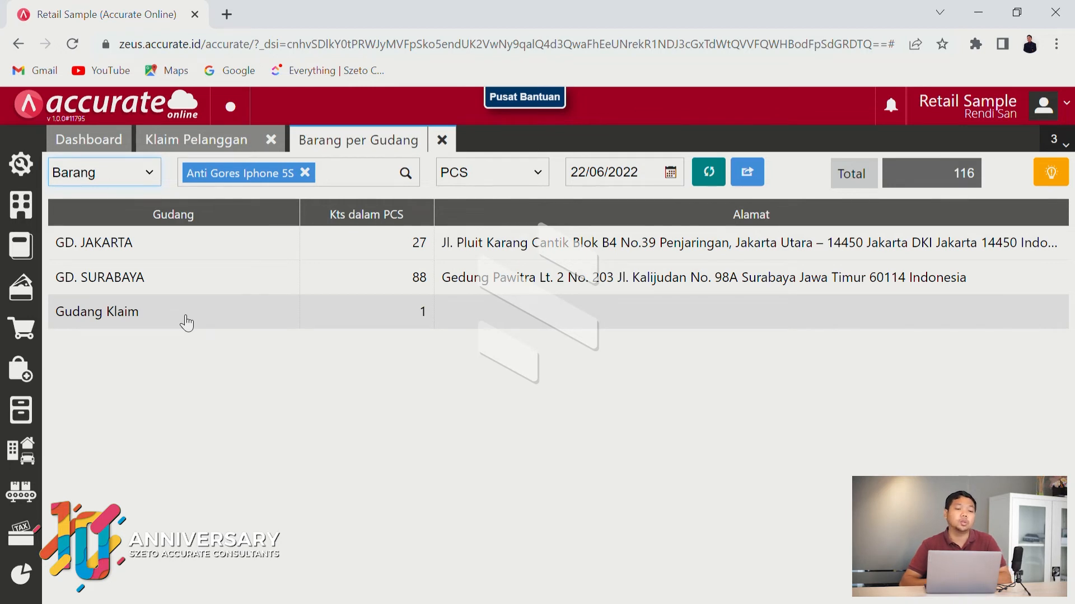
{"action": "left_click", "coordinate": [442, 139]}
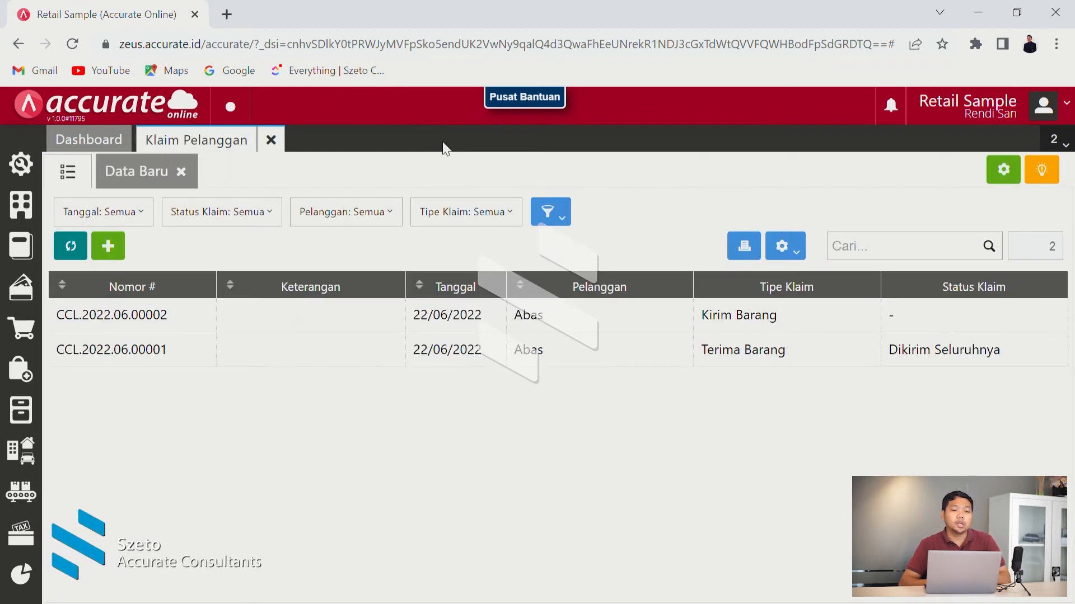